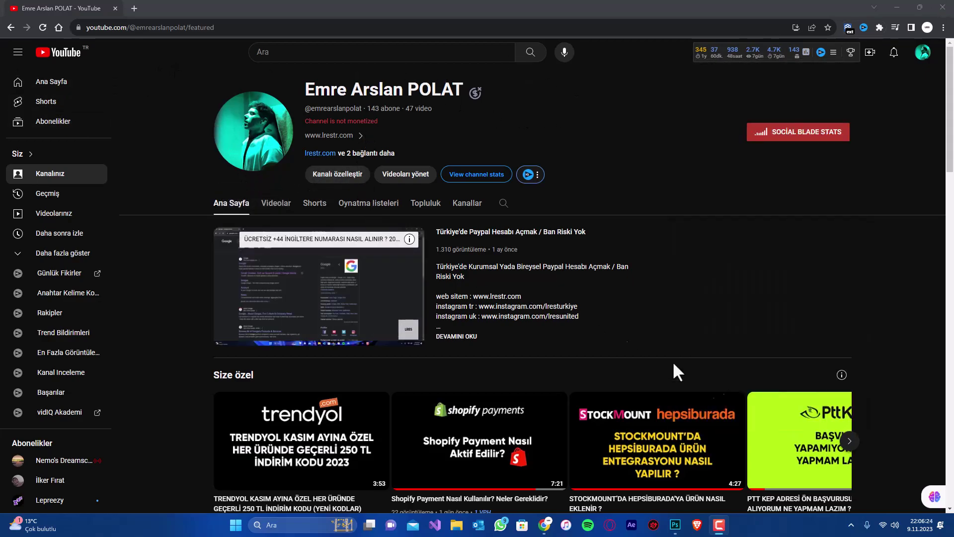
# Step: Look through the video sections and playlists on the YouTube channel's home page
pyautogui.scroll(-4, 630, 348)
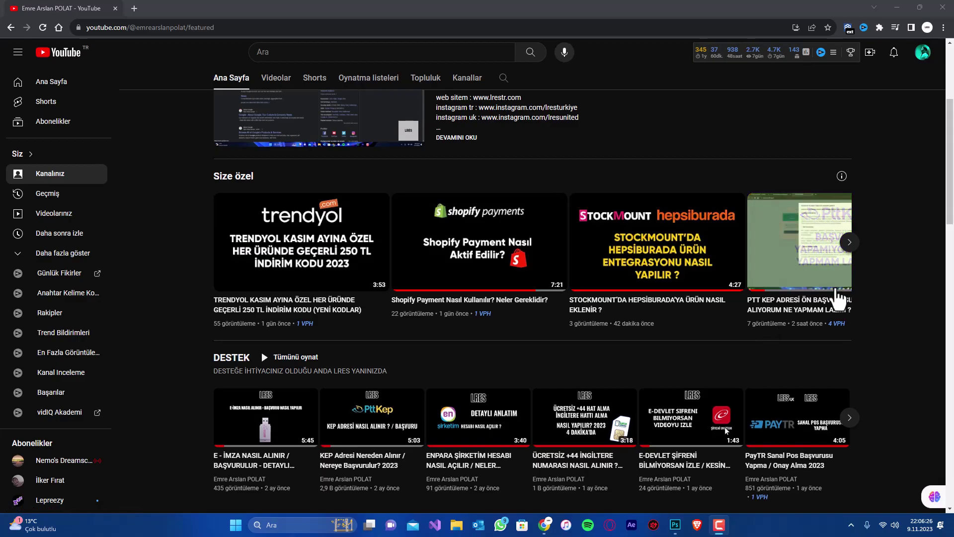
pyautogui.scroll(-2, 570, 354)
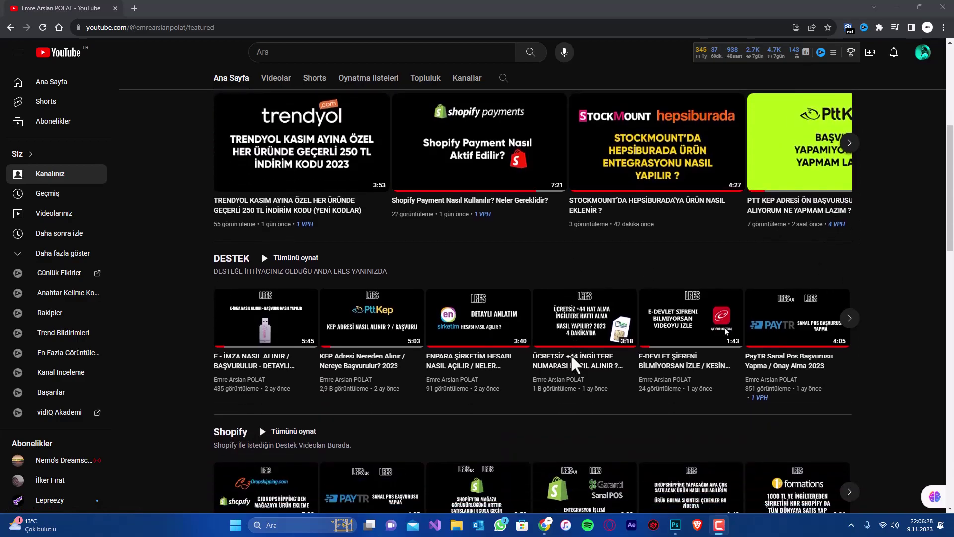
pyautogui.scroll(-10, 570, 354)
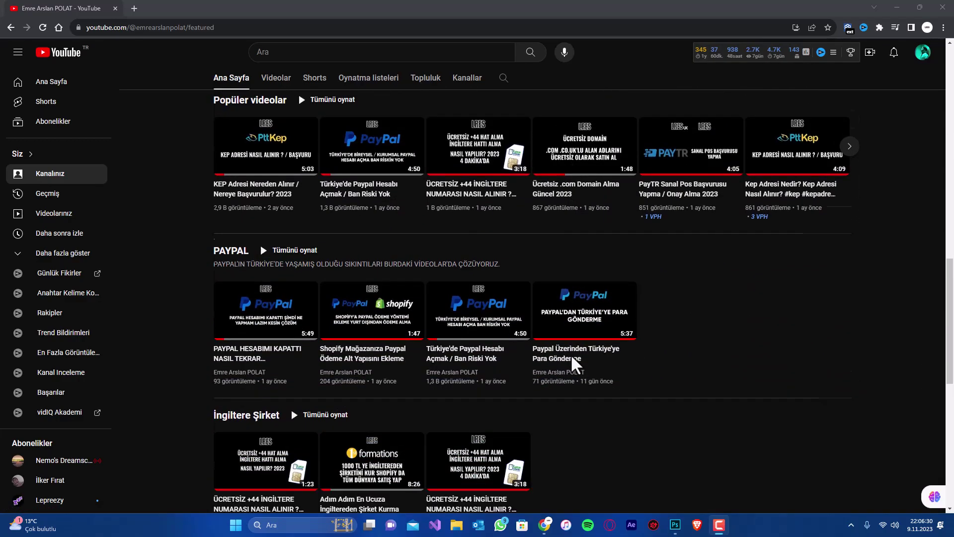
pyautogui.scroll(-2, 570, 354)
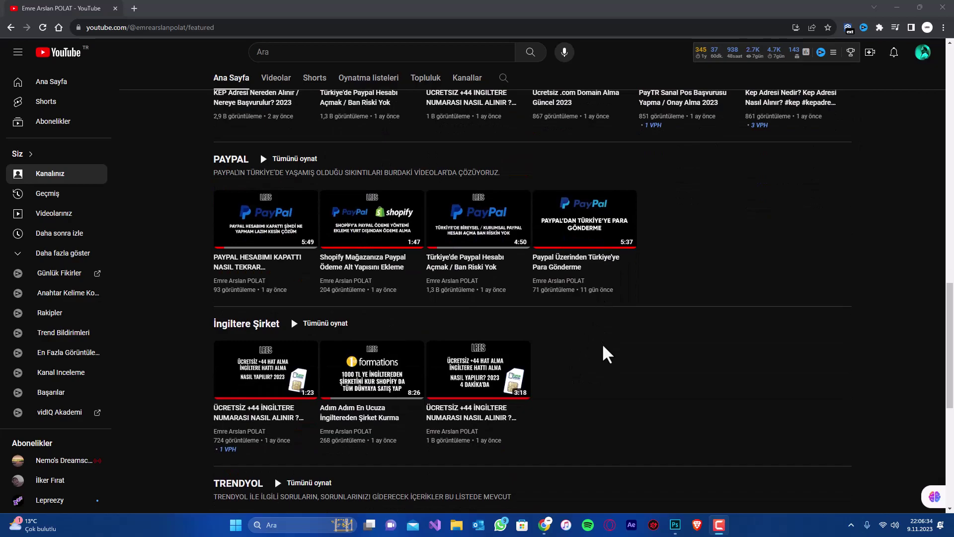
pyautogui.scroll(-1, 602, 348)
pyautogui.scroll(-5, 609, 354)
pyautogui.scroll(10, 609, 354)
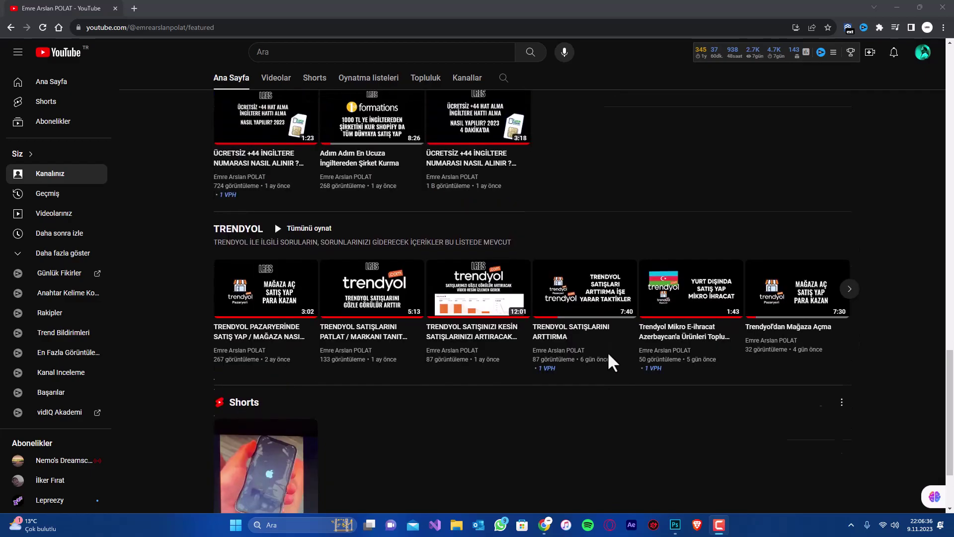
pyautogui.scroll(12, 607, 351)
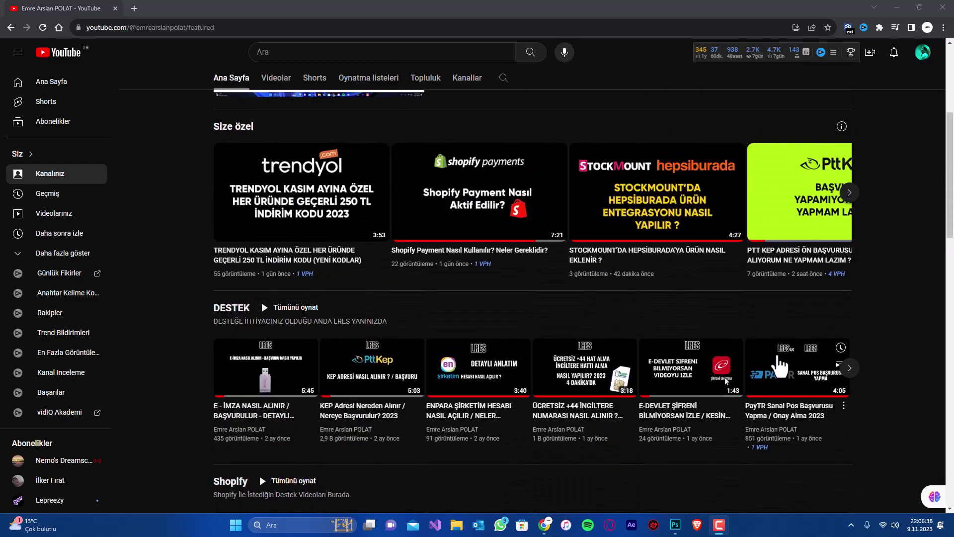
pyautogui.scroll(2, 878, 386)
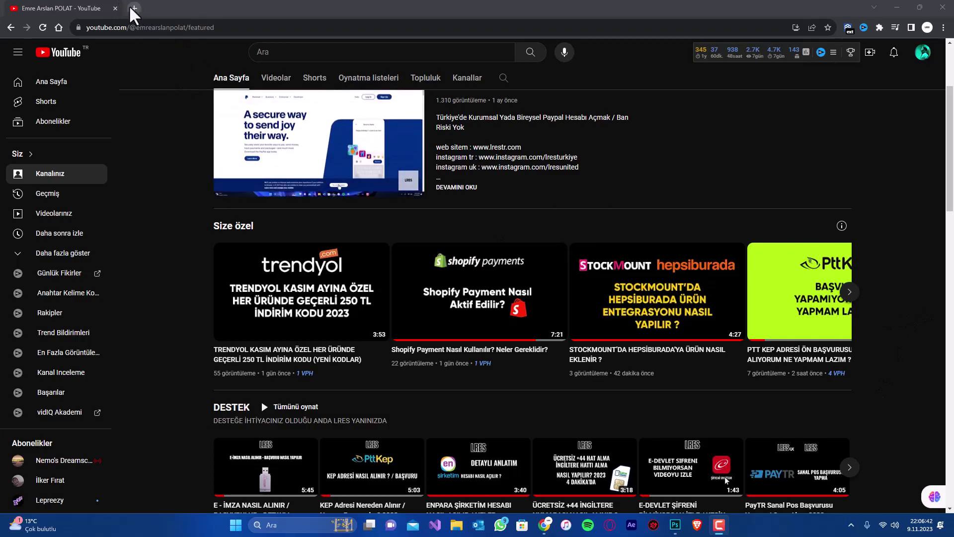
pyautogui.scroll(3, 306, 172)
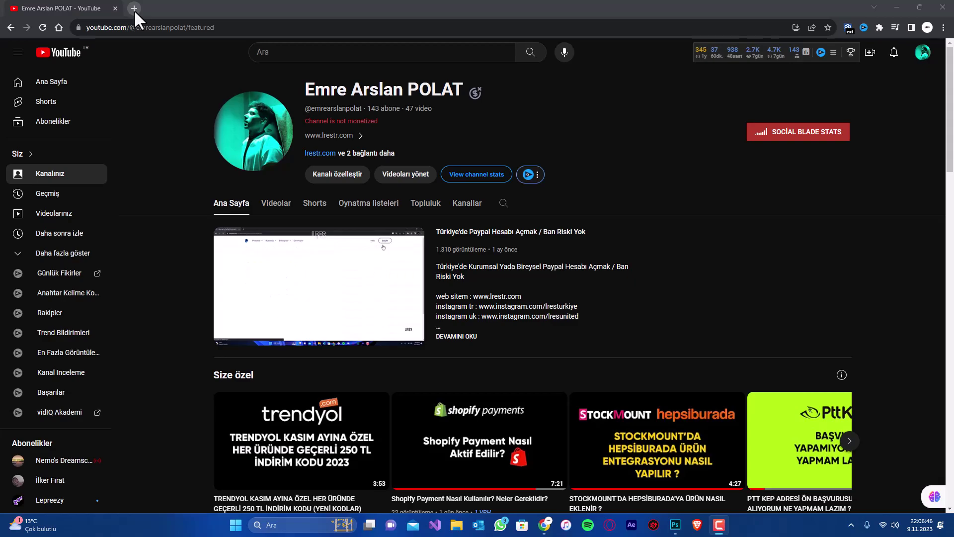
# Step: Search Google for "n11 mağaza" in a new tab and open the membership sign-up form from the n11 store login page
pyautogui.click(134, 9)
pyautogui.click(131, 26)
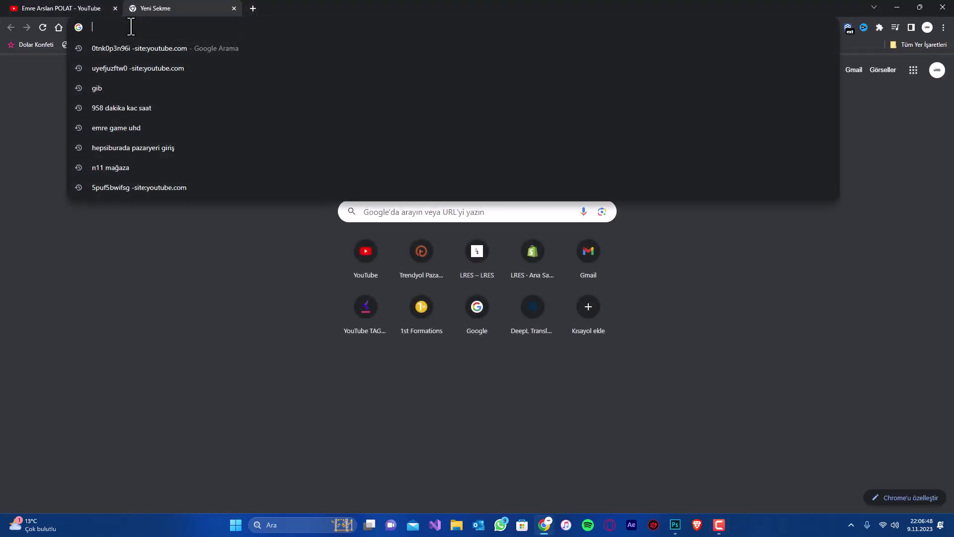
pyautogui.write('n11')
pyautogui.press('Return')
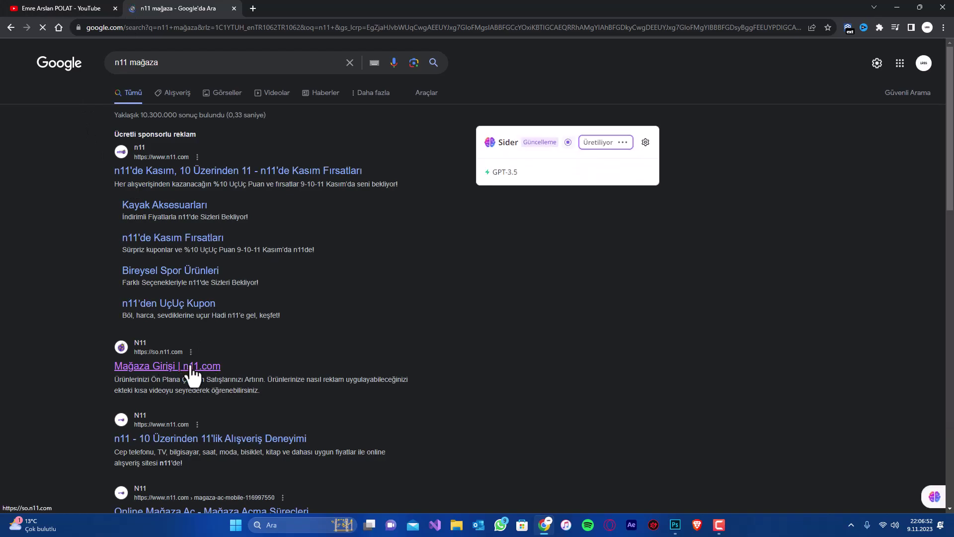
pyautogui.click(167, 369)
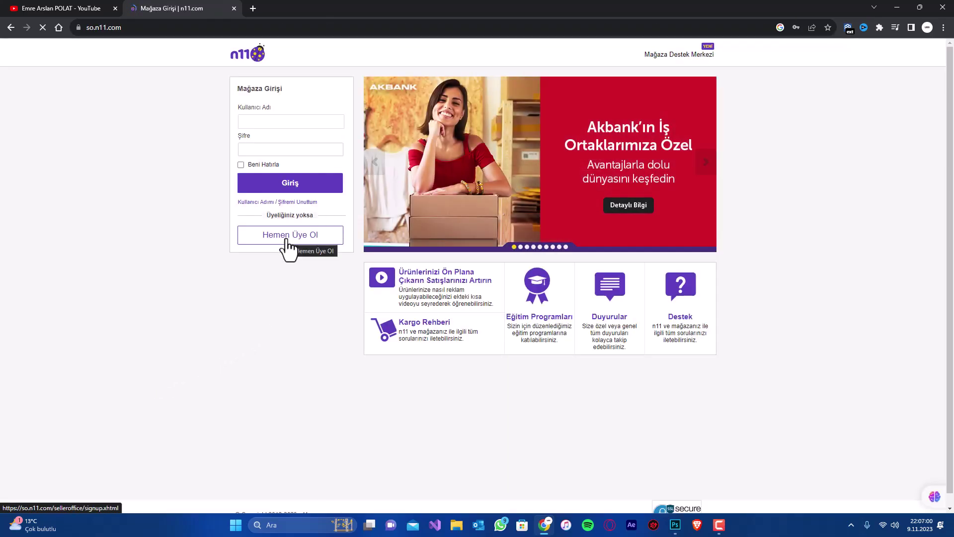
pyautogui.click(287, 243)
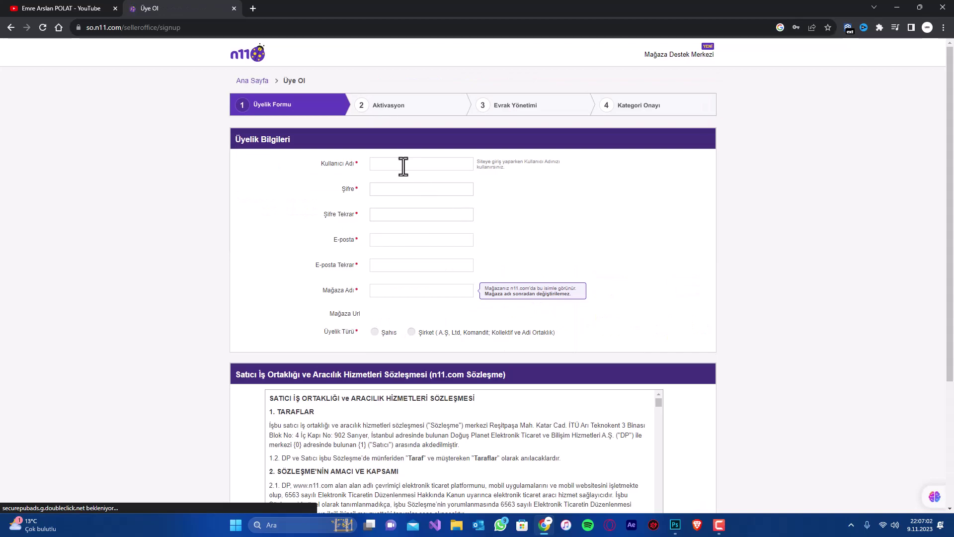
# Step: Examine the username and password fields of the membership form
pyautogui.click(401, 188)
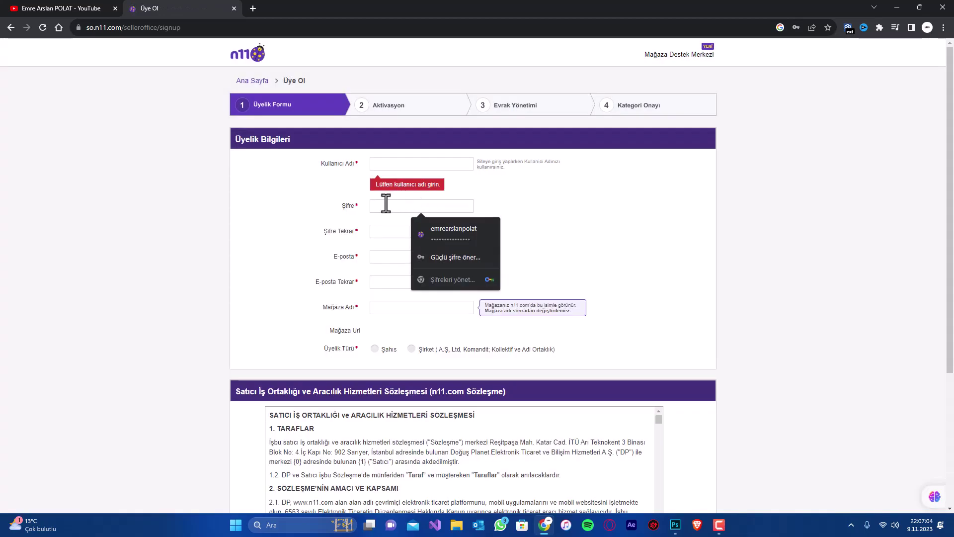
pyautogui.click(372, 169)
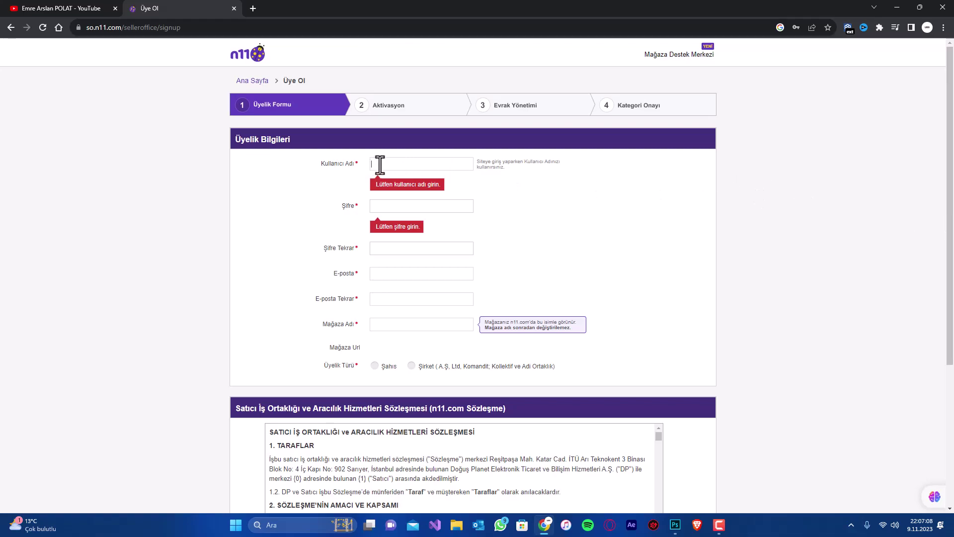
pyautogui.click(399, 205)
pyautogui.click(526, 202)
# Step: Enter "erere" as the store name and choose Şahıs as the membership type
pyautogui.scroll(-2, 492, 226)
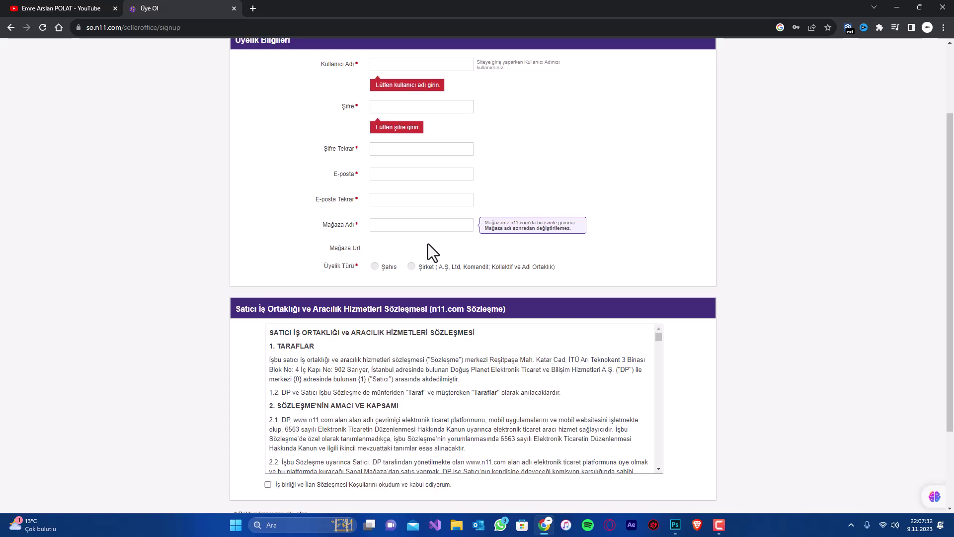
pyautogui.click(393, 226)
pyautogui.write('erere')
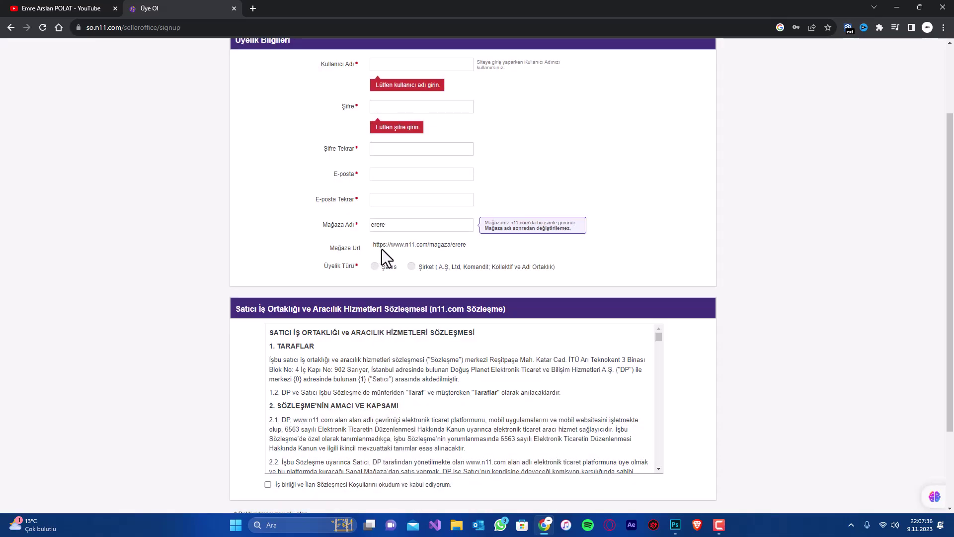
pyautogui.moveTo(381, 249); pyautogui.dragTo(467, 248)
pyautogui.click(466, 249)
pyautogui.scroll(-2, 467, 244)
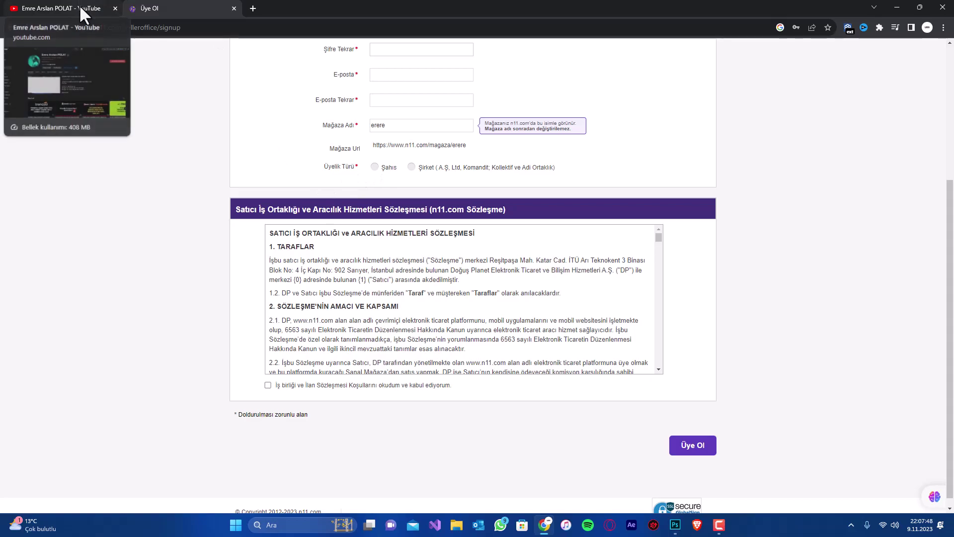
pyautogui.click(374, 171)
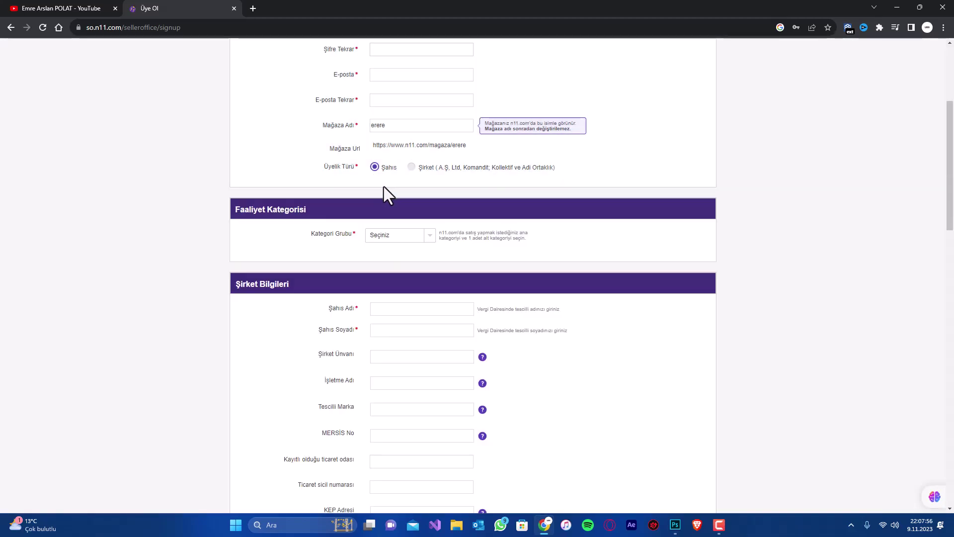
# Step: Set the activity category group to Spor & Outdoor with Bisiklet & Scooter as its subcategory
pyautogui.scroll(-1, 394, 212)
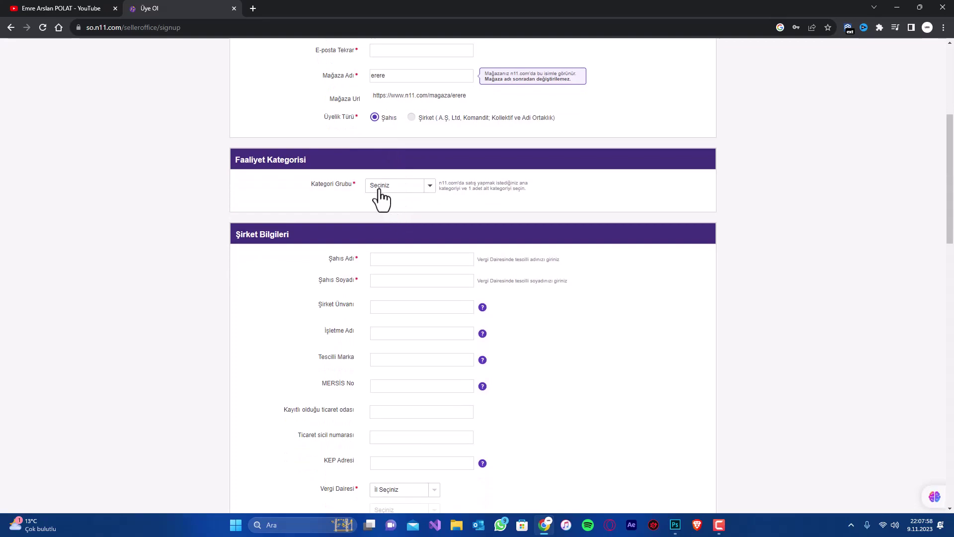
pyautogui.click(378, 187)
pyautogui.scroll(-2, 422, 243)
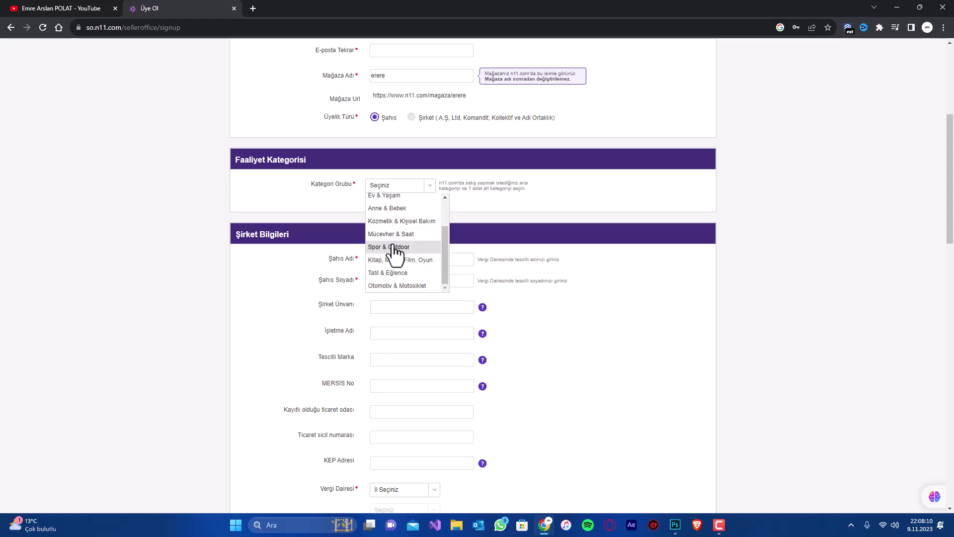
pyautogui.click(395, 247)
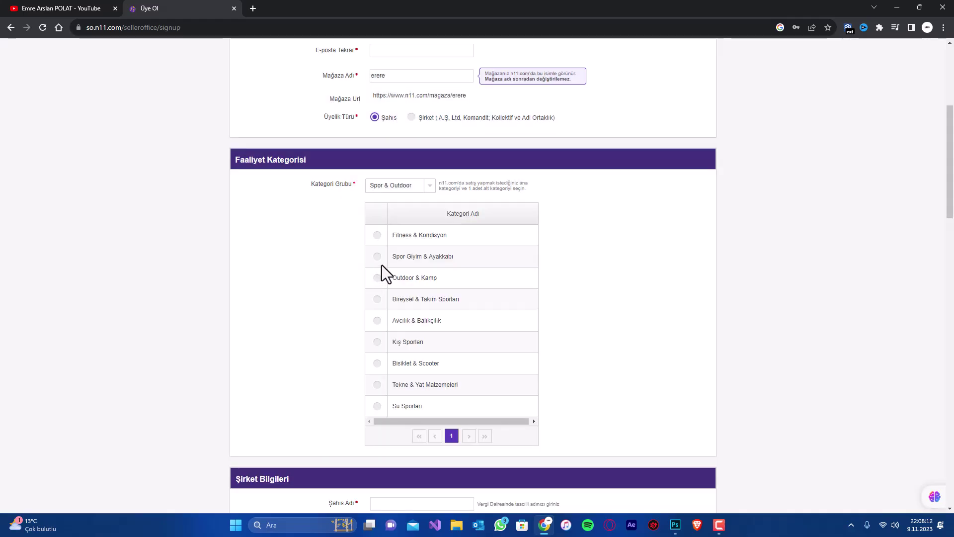
pyautogui.scroll(-1, 383, 271)
pyautogui.click(374, 313)
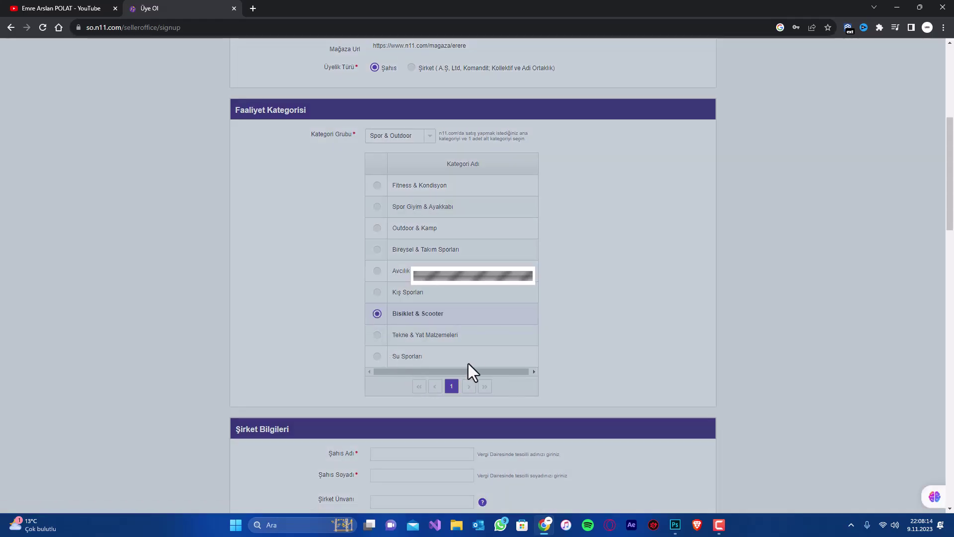
# Step: Examine the company information fields from the person's name and surname down to the trade registry number and KEP address
pyautogui.scroll(-1, 470, 366)
pyautogui.scroll(-5, 355, 370)
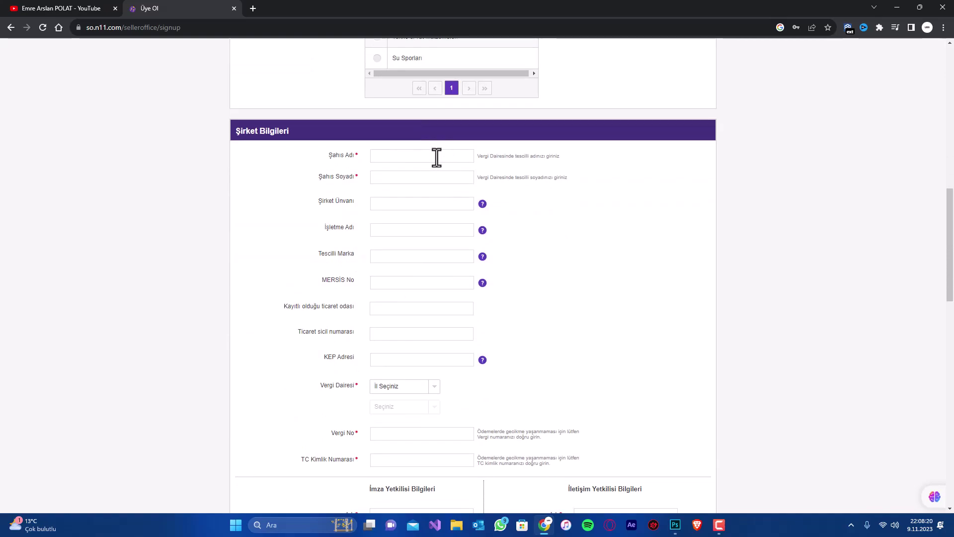
pyautogui.click(383, 178)
pyautogui.scroll(-1, 383, 195)
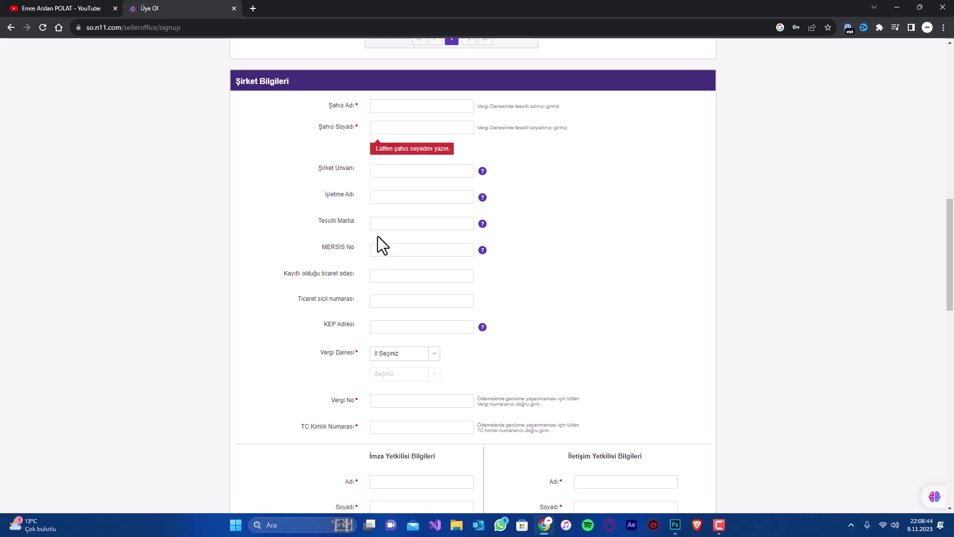
pyautogui.scroll(-1, 438, 247)
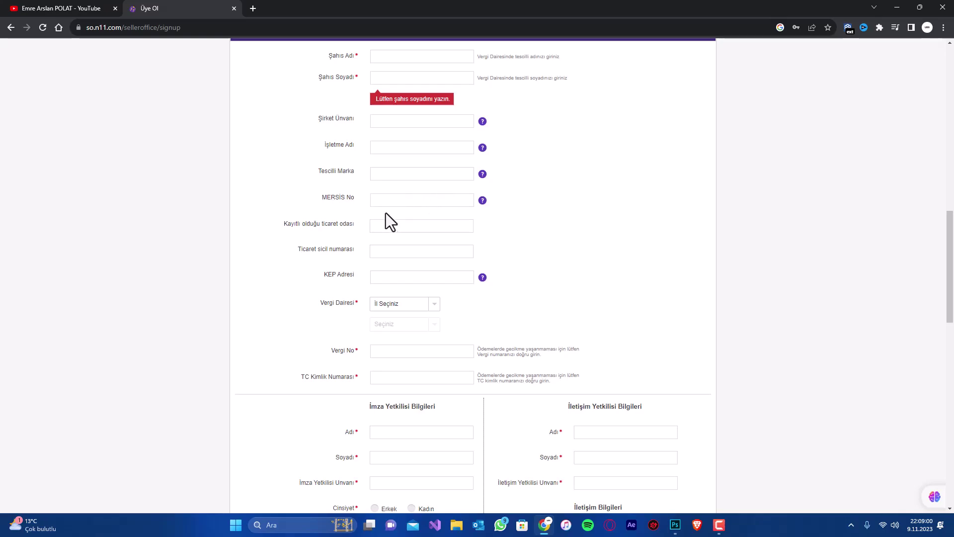
pyautogui.click(372, 228)
pyautogui.scroll(-1, 406, 234)
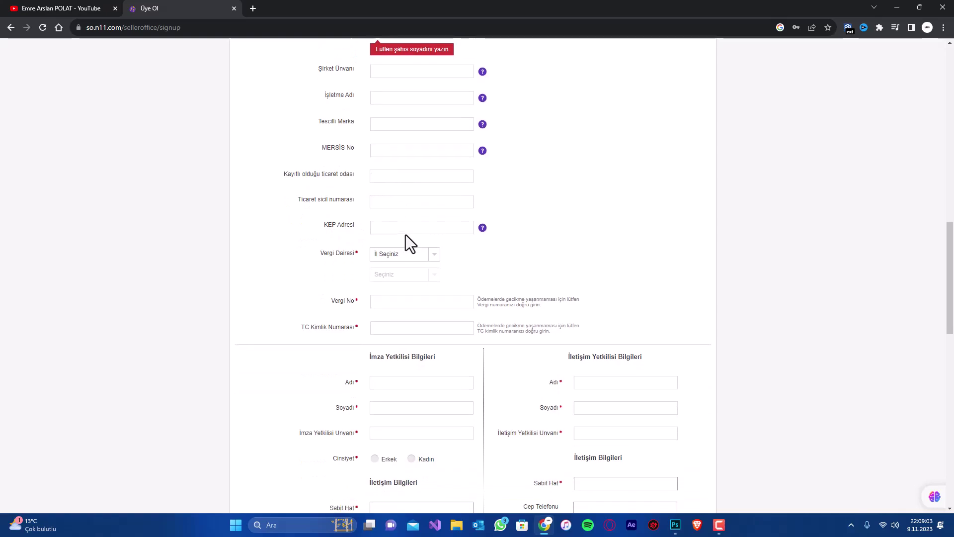
pyautogui.click(380, 205)
pyautogui.click(357, 226)
# Step: Set the tax office province to Kars and choose the Digor Malmüdürlüğü office
pyautogui.scroll(-2, 358, 256)
pyautogui.click(404, 158)
pyautogui.scroll(-3, 395, 225)
pyautogui.scroll(-6, 396, 227)
pyautogui.click(393, 203)
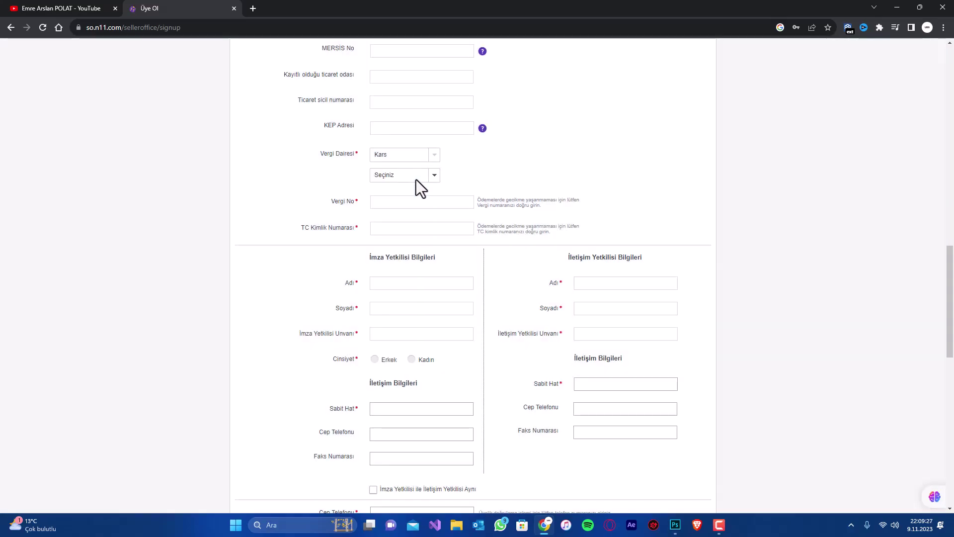
pyautogui.click(416, 188)
pyautogui.click(411, 241)
pyautogui.click(427, 178)
pyautogui.click(503, 155)
# Step: Examine the required tax number and TC identity number fields below the tax office
pyautogui.scroll(-2, 427, 204)
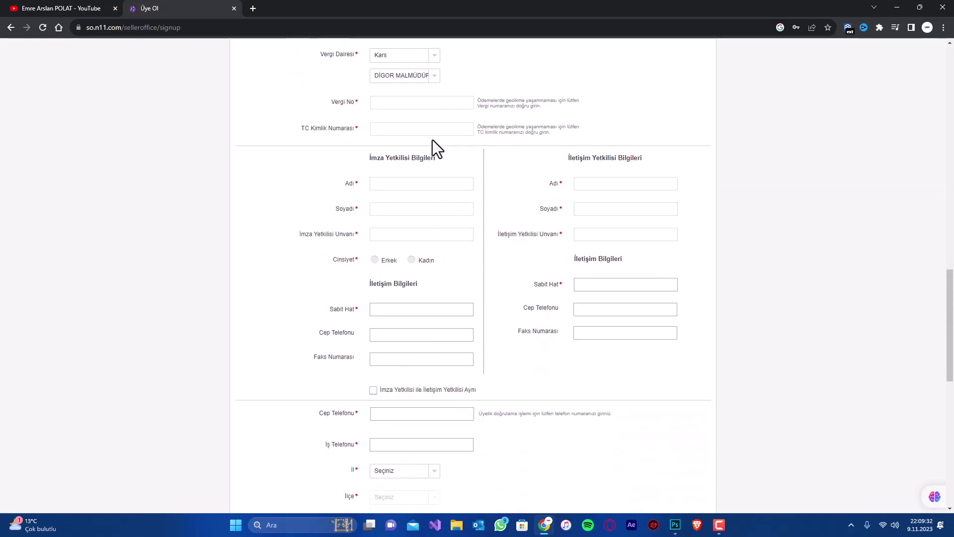
pyautogui.scroll(1, 432, 148)
pyautogui.click(389, 152)
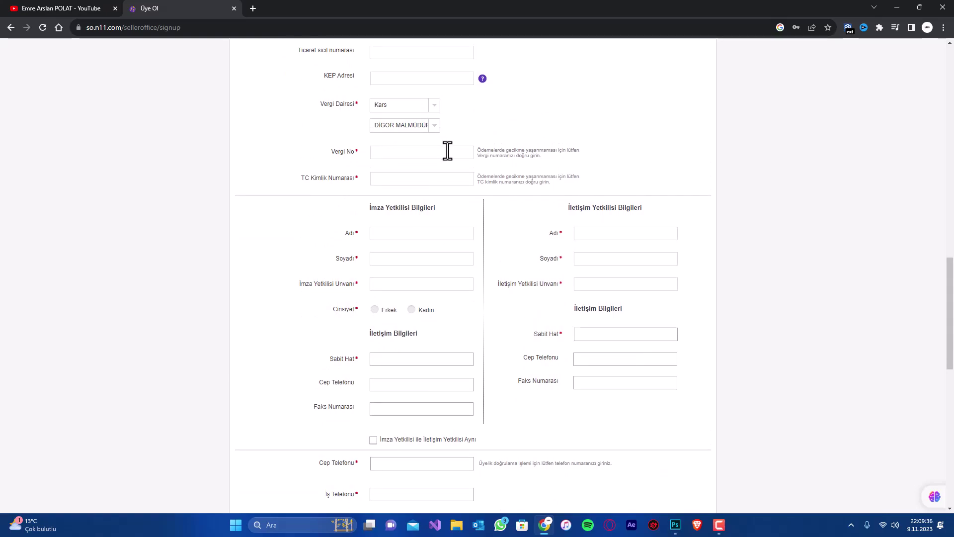
pyautogui.click(403, 176)
pyautogui.scroll(-2, 482, 181)
pyautogui.click(405, 94)
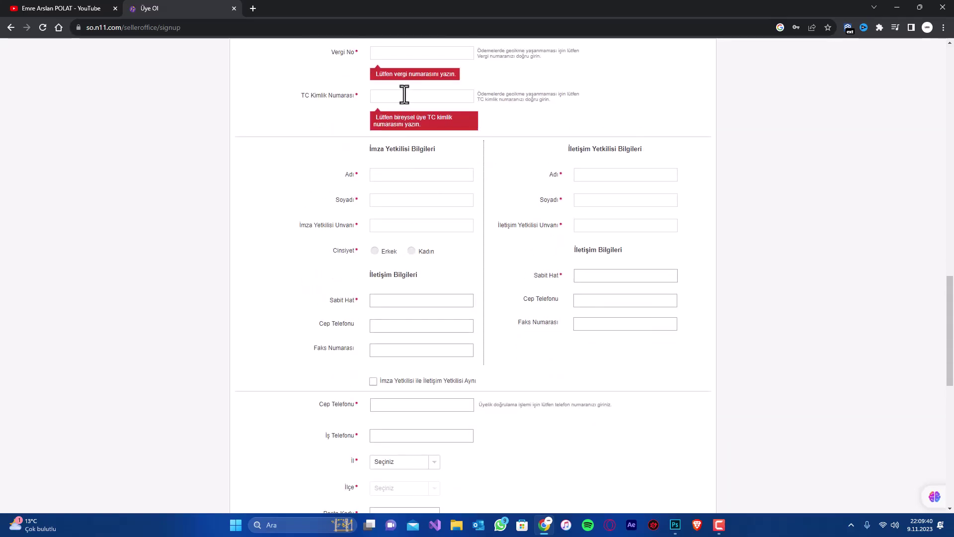
pyautogui.scroll(1, 492, 124)
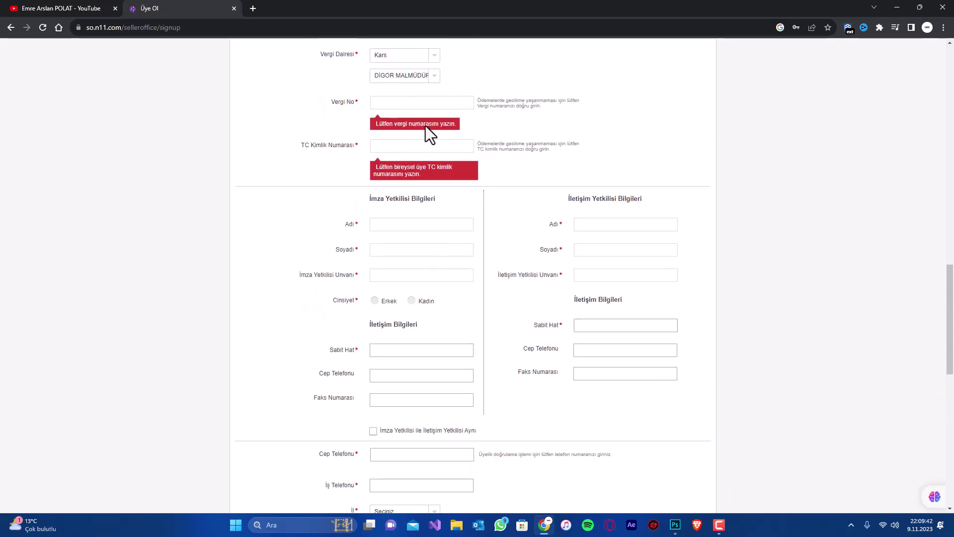
pyautogui.scroll(-1, 410, 198)
pyautogui.moveTo(381, 147); pyautogui.dragTo(445, 156)
pyautogui.click(401, 163)
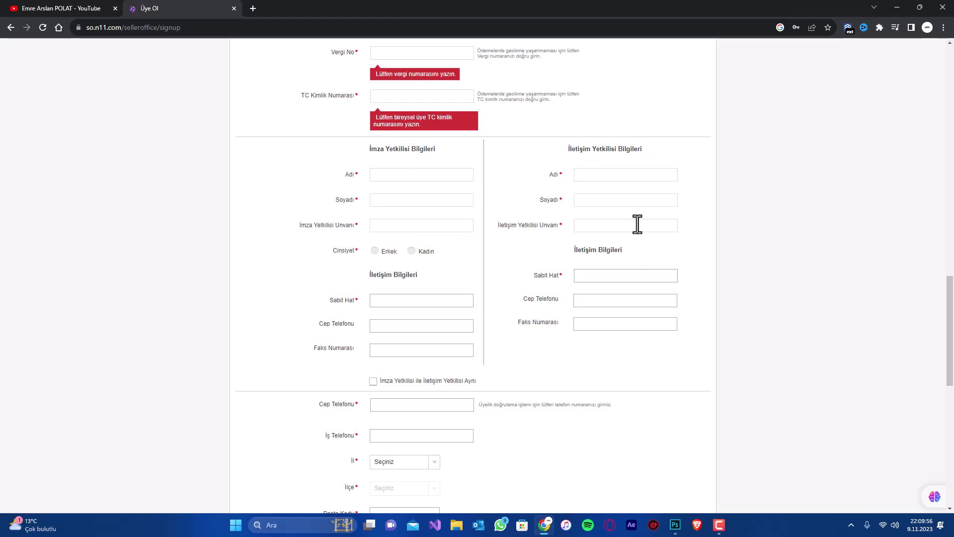
# Step: Review the authorised signatory, contact person, address and bank account sections of the form
pyautogui.scroll(-2, 610, 261)
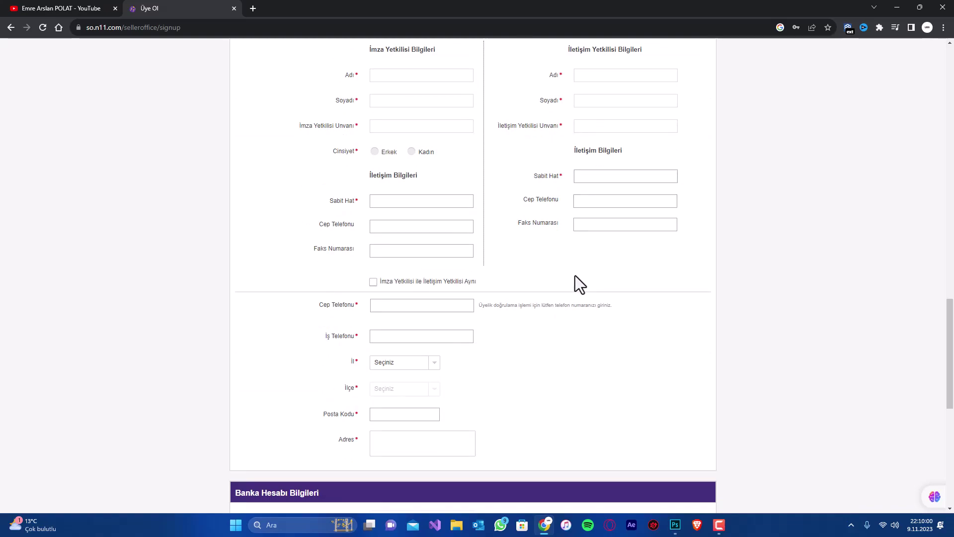
pyautogui.scroll(-1, 404, 266)
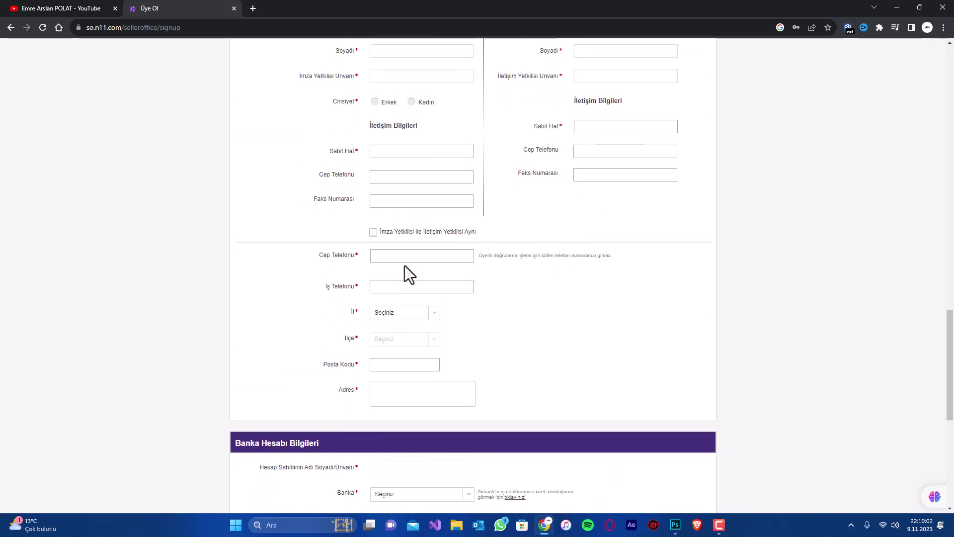
pyautogui.scroll(-2, 478, 361)
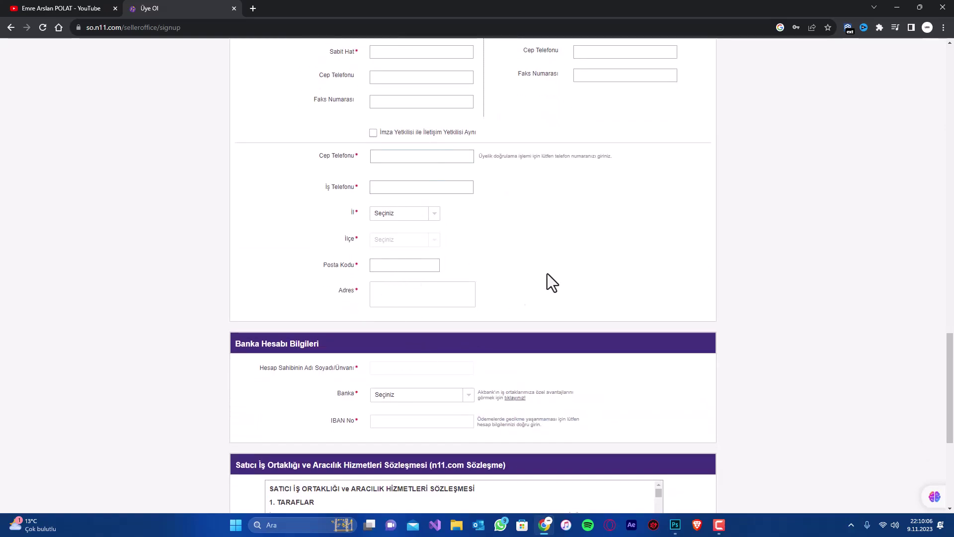
# Step: Examine the bank account section, including the account holder, the selectable banks and the IBAN number field
pyautogui.scroll(-2, 548, 264)
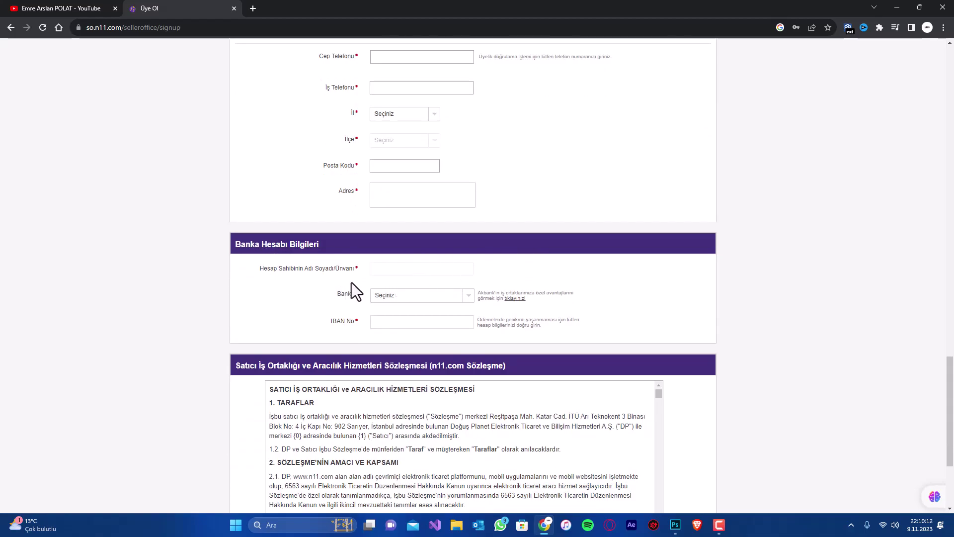
pyautogui.click(406, 298)
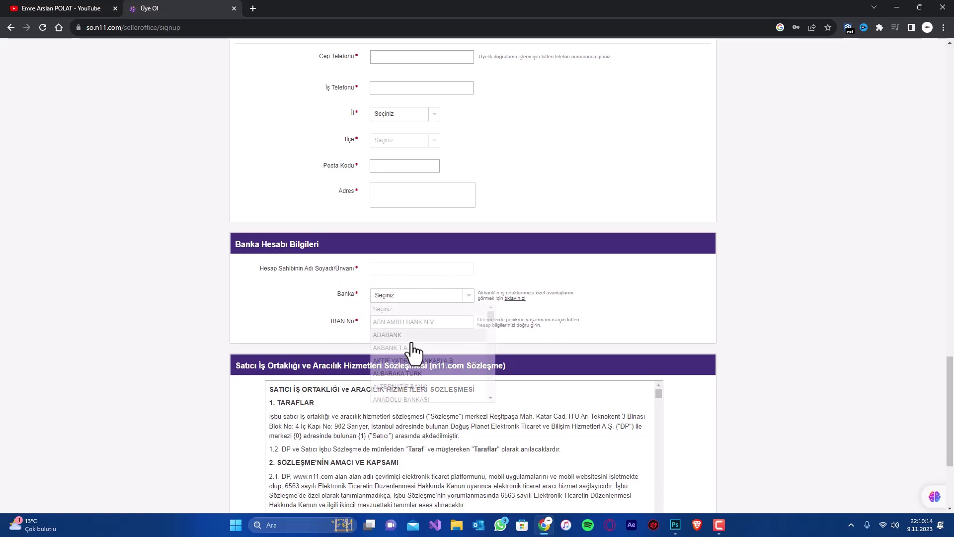
pyautogui.click(326, 326)
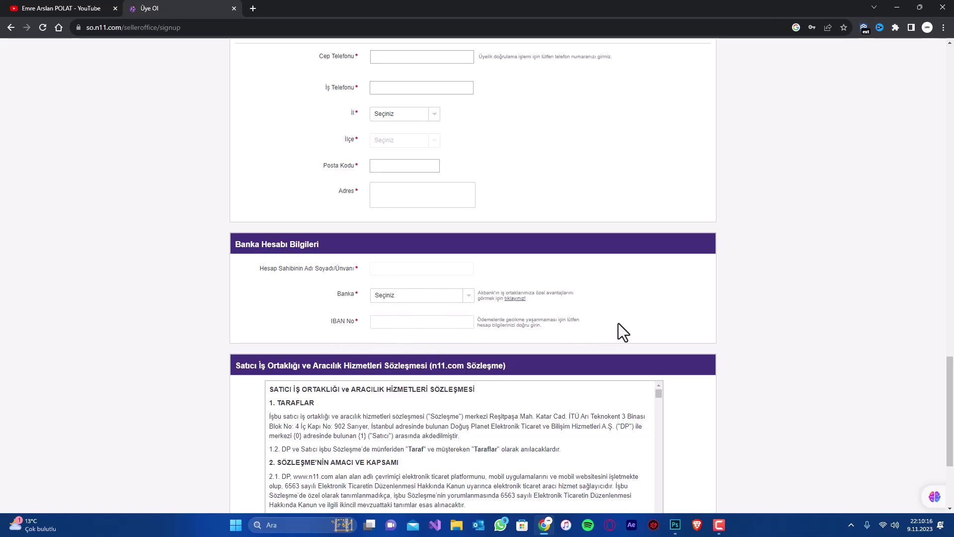
# Step: Accept the seller partnership and listing agreement terms and submit the membership application form
pyautogui.scroll(-4, 618, 324)
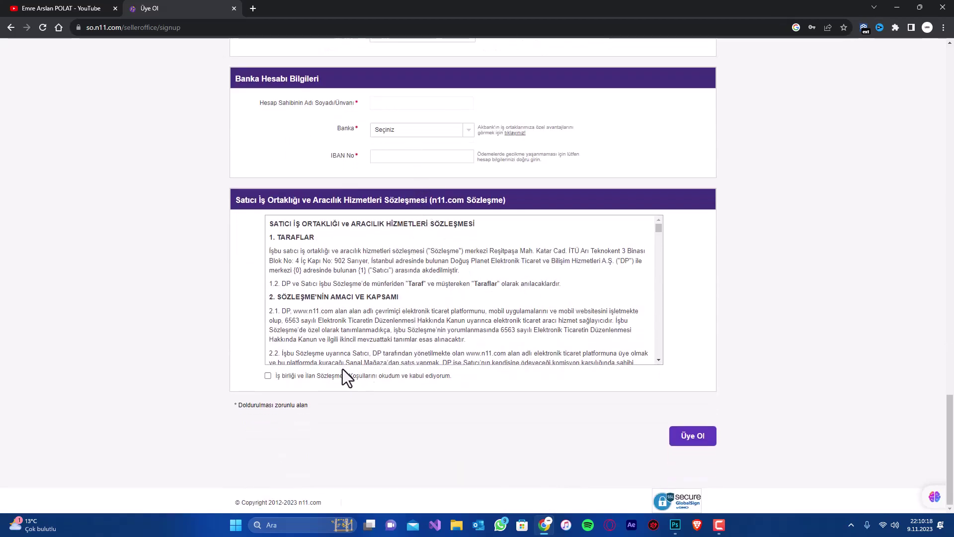
pyautogui.click(288, 376)
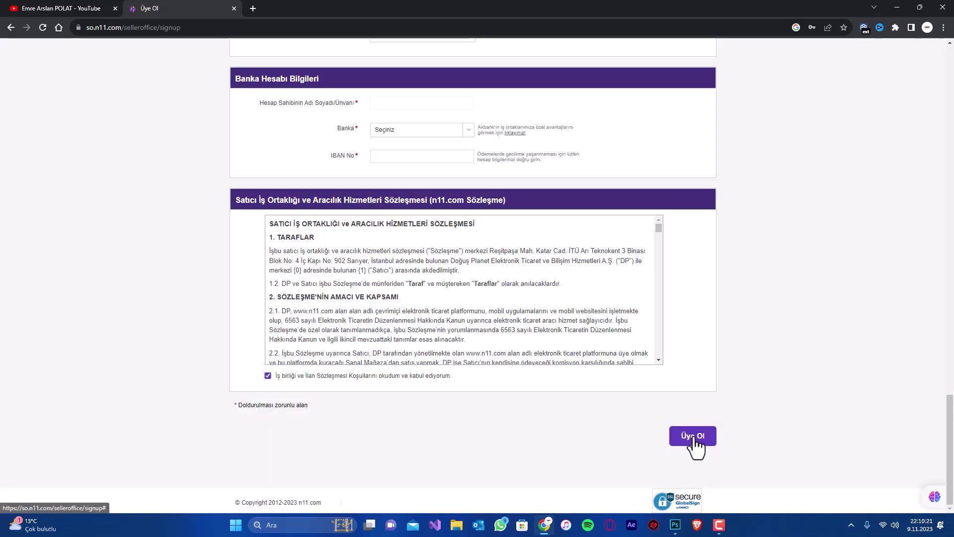
pyautogui.click(692, 442)
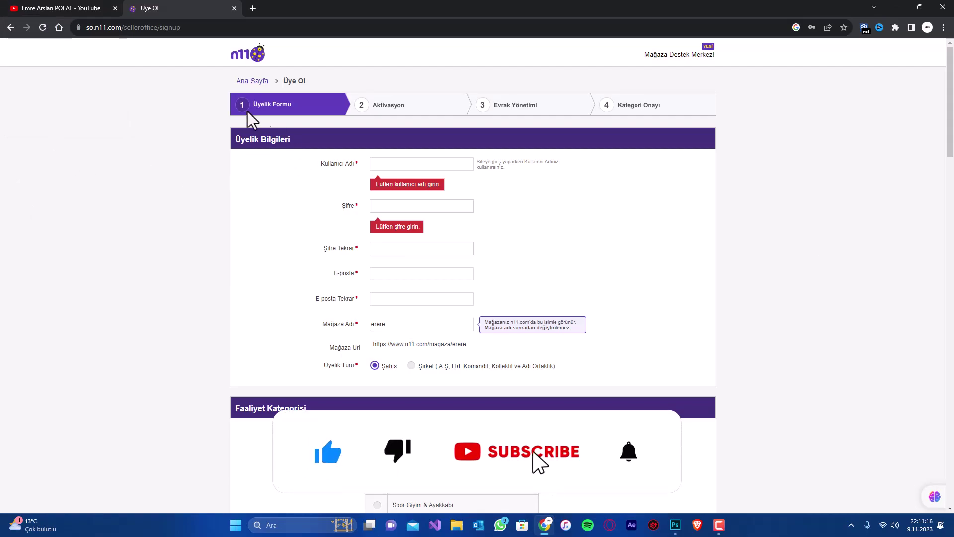
# Step: Switch to the already open YouTube channel page
pyautogui.click(62, 10)
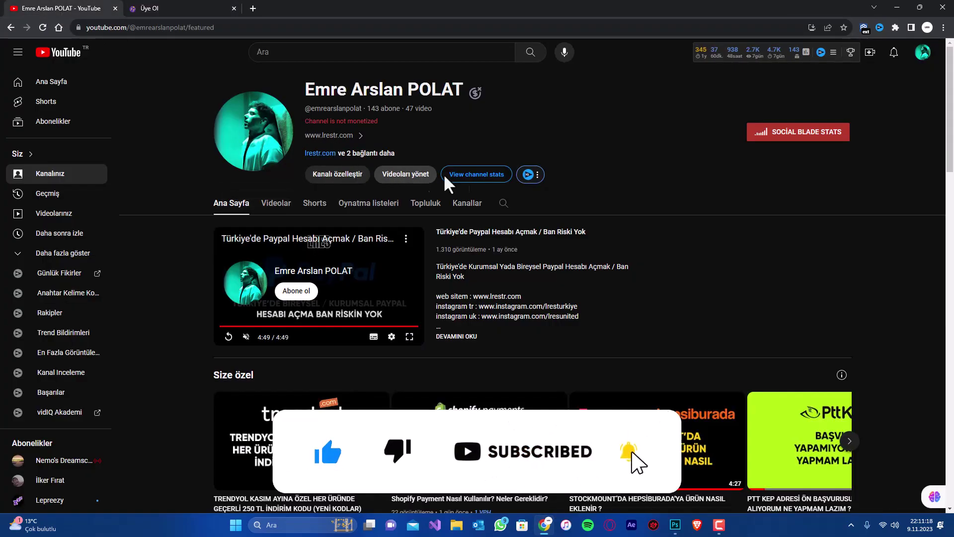